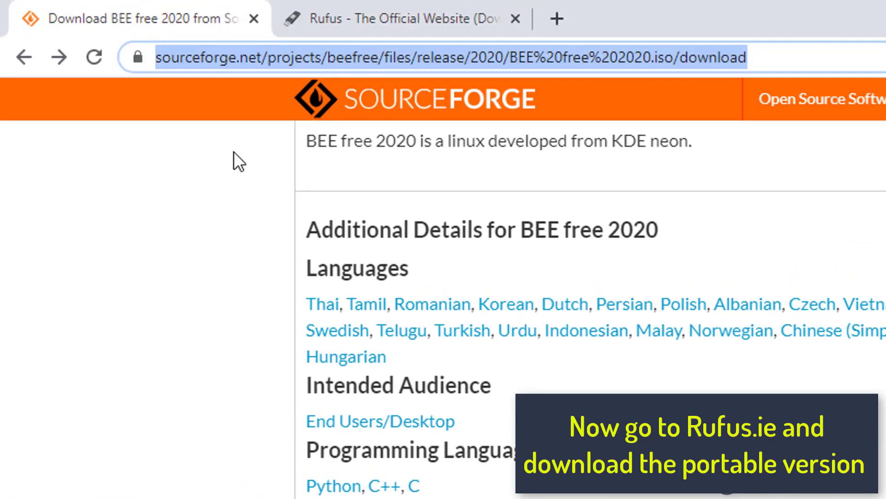
- Download Rufus 3.9 Portable from the download section of the Rufus website
{"action": "left_click", "coordinate": [332, 19]}
{"action": "scroll", "coordinate": [355, 260], "scroll_direction": "down", "scroll_amount": 5}
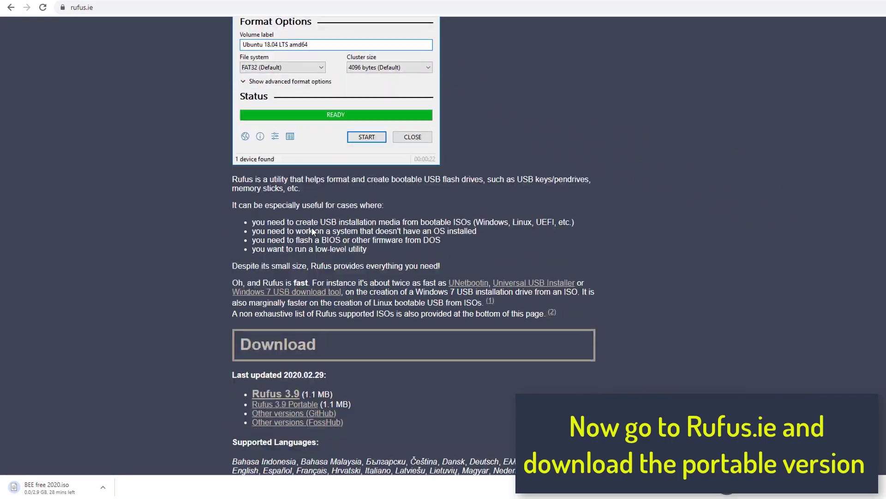
{"action": "scroll", "coordinate": [312, 230], "scroll_direction": "down", "scroll_amount": 3}
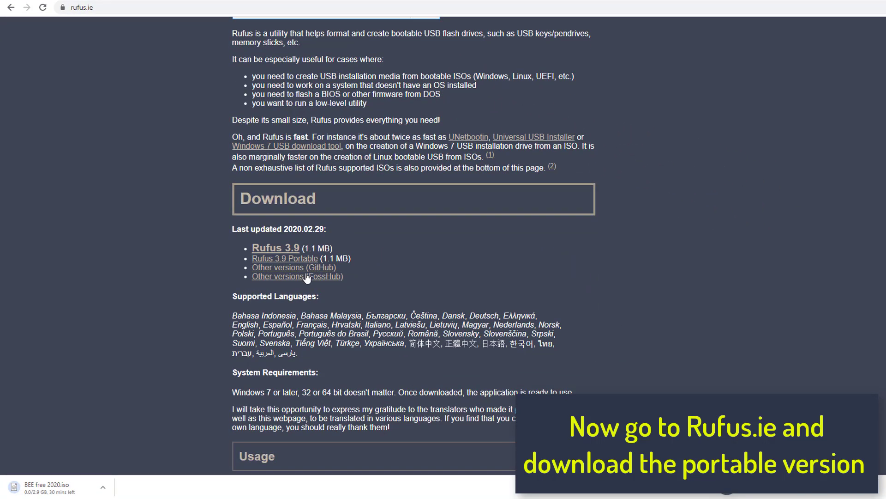
{"action": "left_click", "coordinate": [303, 259]}
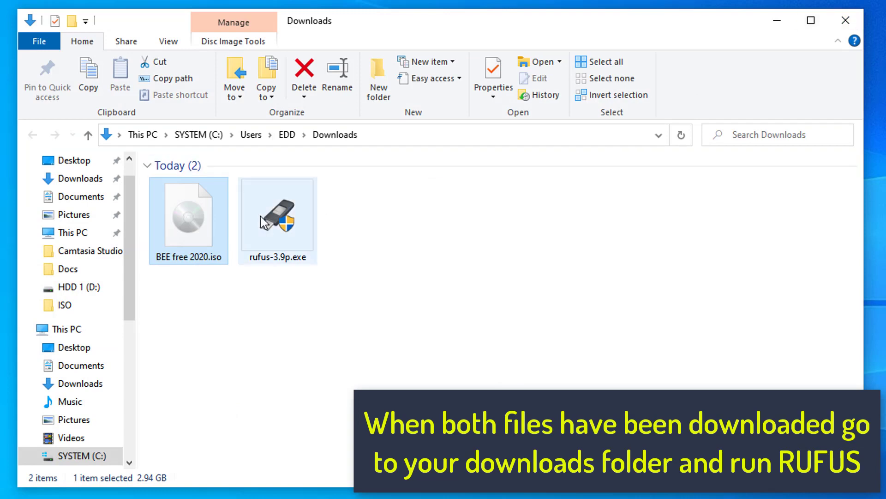
- Run rufus-3.9p.exe from the Downloads folder and choose USB (G:) [32 GB] as the target device
{"action": "left_click", "coordinate": [251, 217]}
{"action": "double_click", "coordinate": [251, 217]}
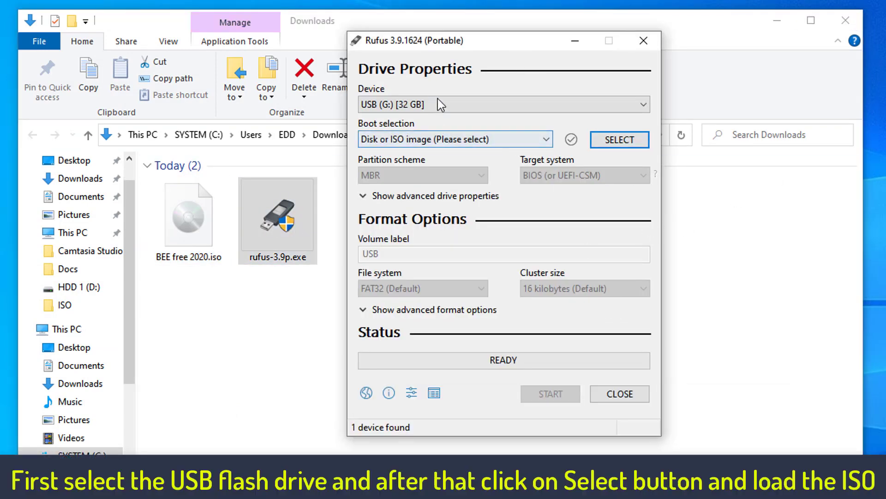
{"action": "left_click", "coordinate": [434, 102]}
{"action": "left_click", "coordinate": [400, 120]}
- Load BEE free 2020.iso from the Downloads folder as the boot image
{"action": "left_click", "coordinate": [610, 139]}
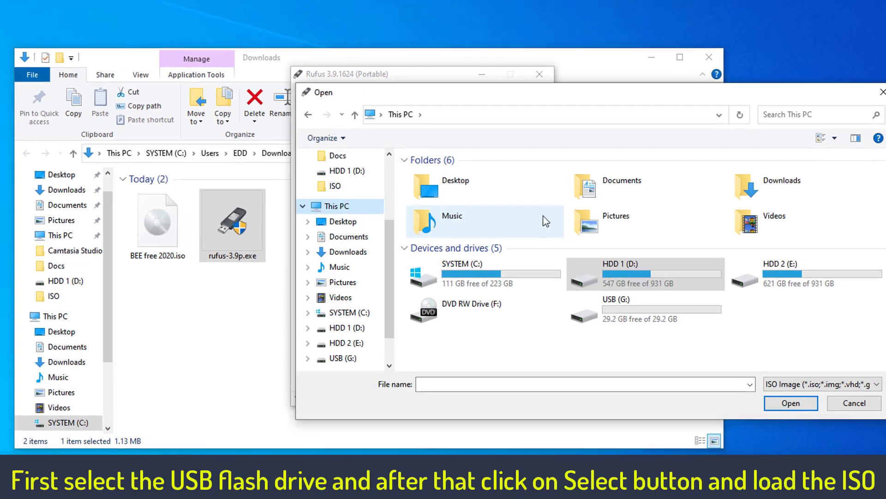
{"action": "double_click", "coordinate": [797, 187]}
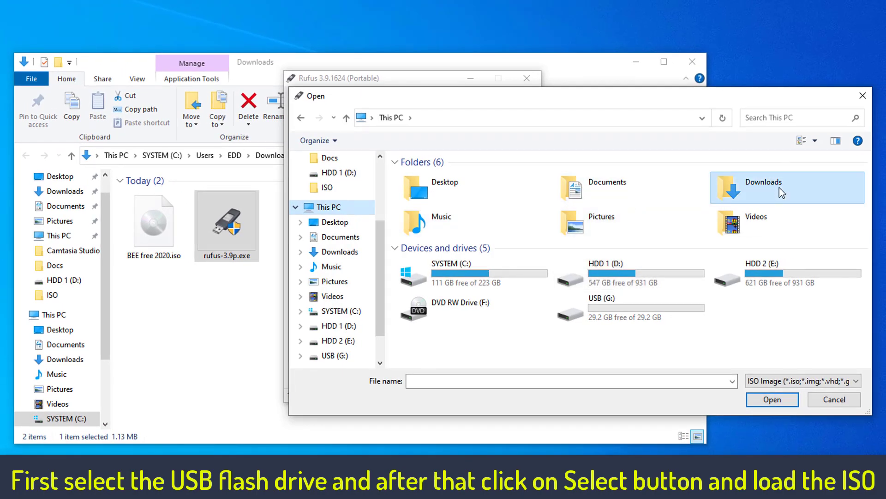
{"action": "left_click", "coordinate": [475, 260]}
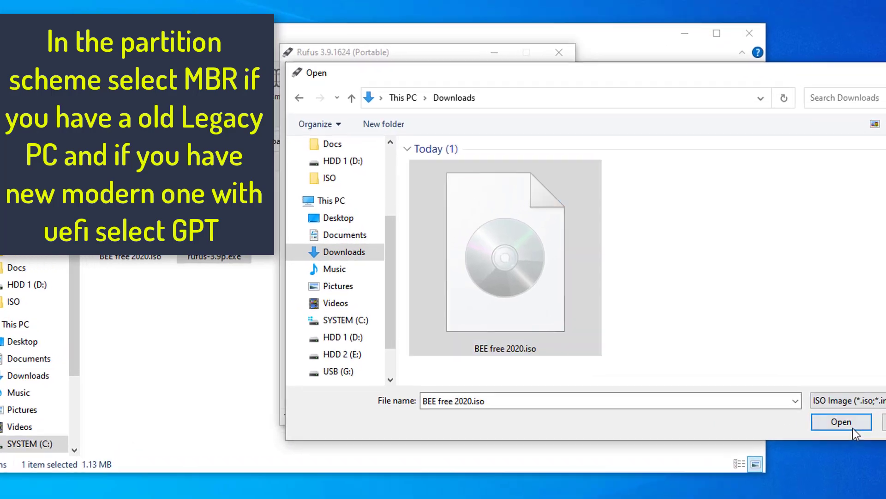
{"action": "left_click", "coordinate": [772, 399]}
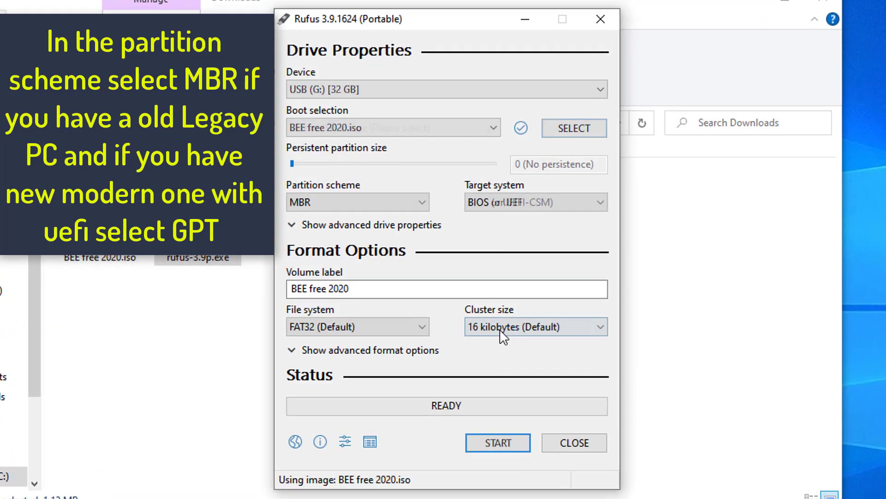
- Write the image to the USB drive with the MBR partition scheme in ISO Image mode, and close Rufus and the Downloads folder when finished
{"action": "left_click", "coordinate": [324, 205]}
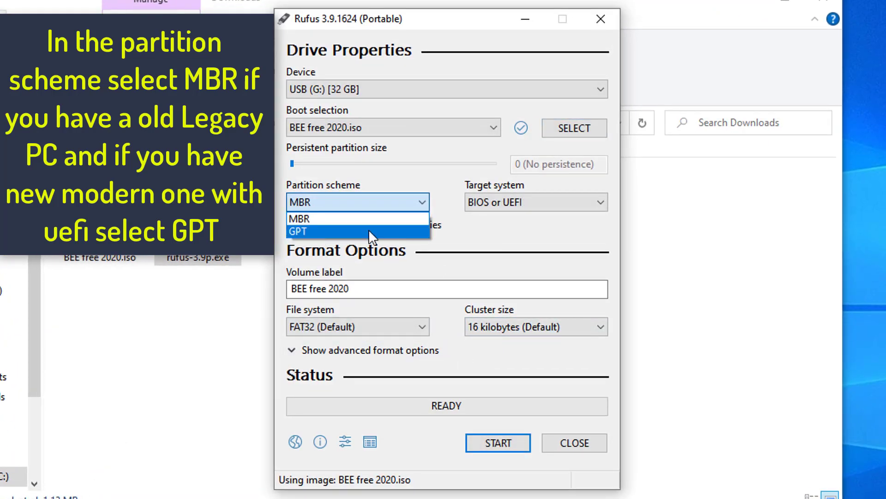
{"action": "left_click", "coordinate": [356, 218]}
{"action": "left_click", "coordinate": [490, 441]}
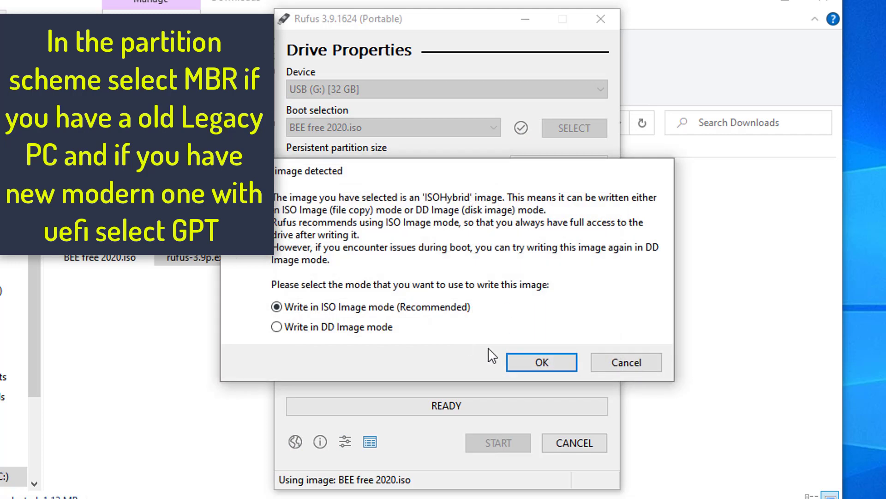
{"action": "left_click", "coordinate": [539, 362]}
{"action": "left_click", "coordinate": [494, 345]}
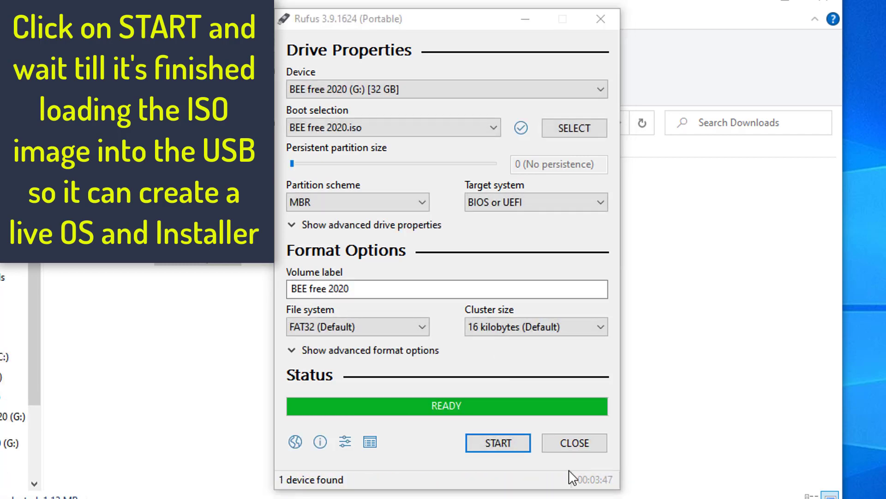
{"action": "left_click", "coordinate": [584, 443]}
{"action": "left_click", "coordinate": [824, 6]}
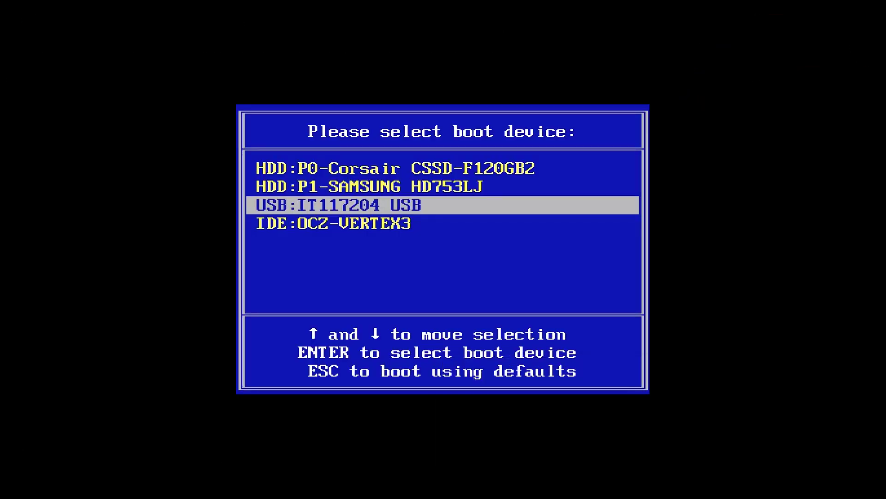
- Boot the computer from the IT117204 USB device and launch the Bee Free installer from the live desktop
{"action": "key", "text": "Return"}
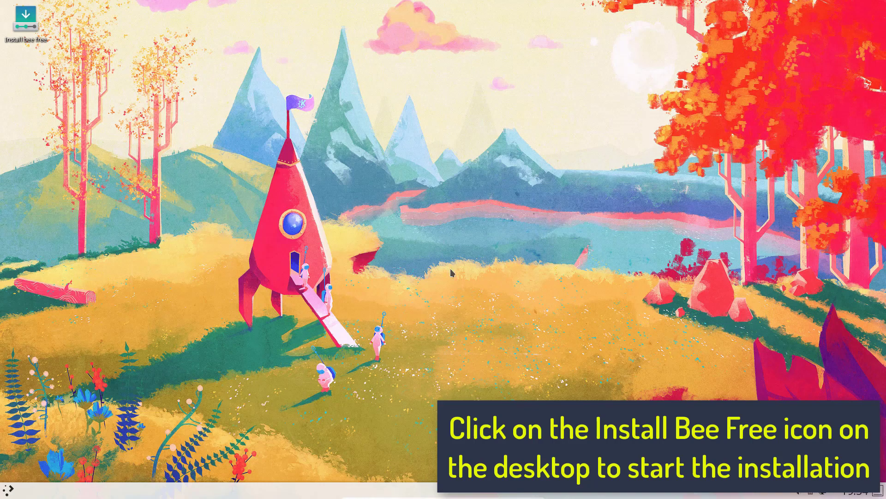
{"action": "left_click", "coordinate": [30, 35]}
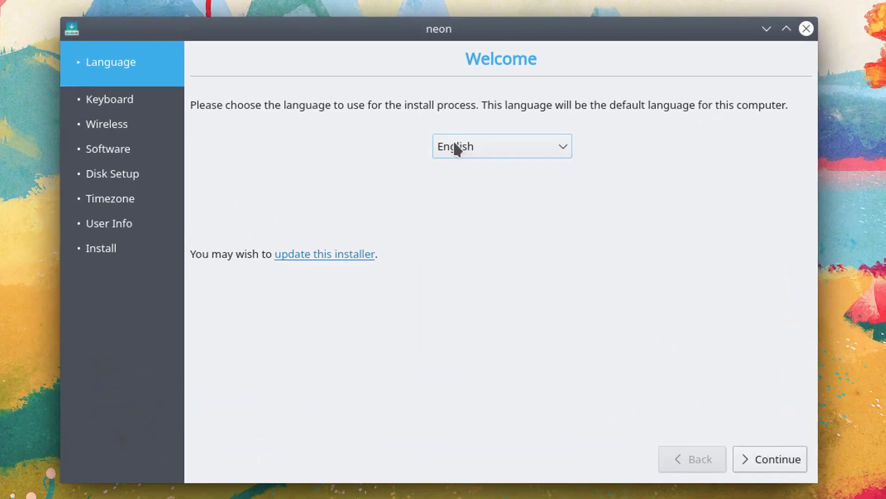
- Choose English as the installation language and accept the English (US) keyboard layout
{"action": "left_click", "coordinate": [455, 144]}
{"action": "left_click", "coordinate": [457, 144]}
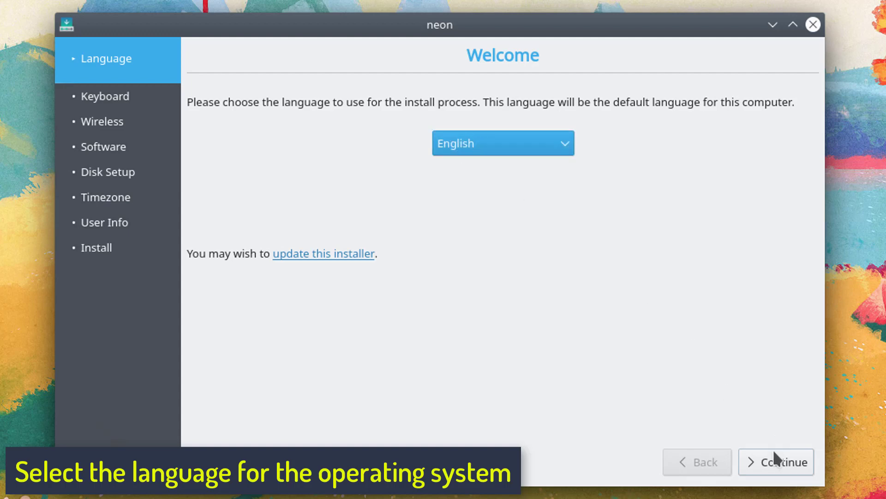
{"action": "left_click", "coordinate": [775, 462]}
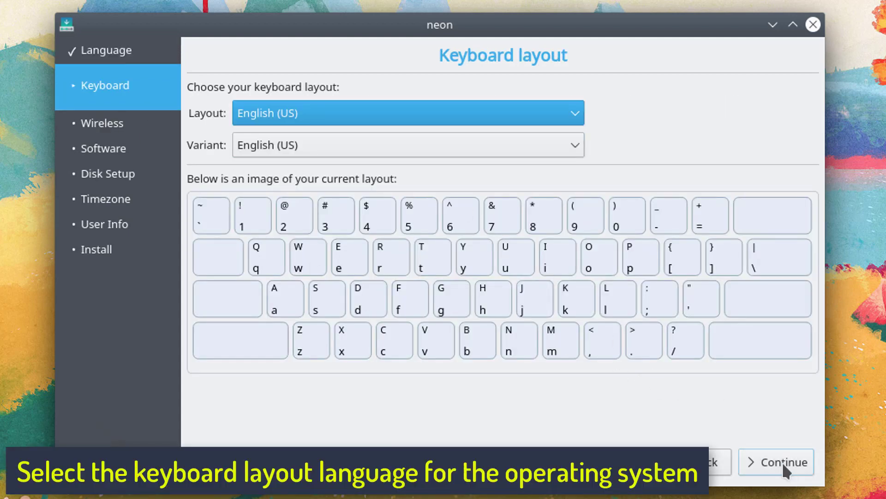
{"action": "left_click", "coordinate": [782, 461]}
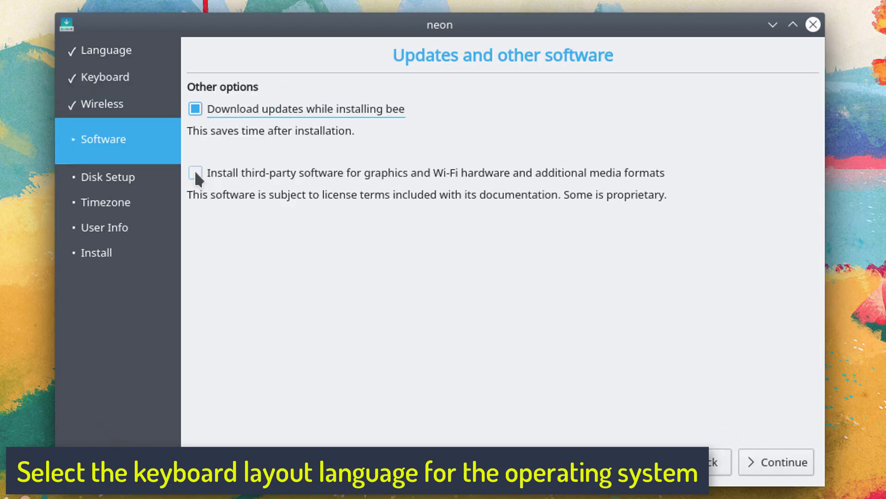
- Enable third-party software installation and start a guided install using the entire SCSI1 (sda) disk, accepting the disk changes
{"action": "left_click", "coordinate": [196, 174]}
{"action": "left_click", "coordinate": [779, 463]}
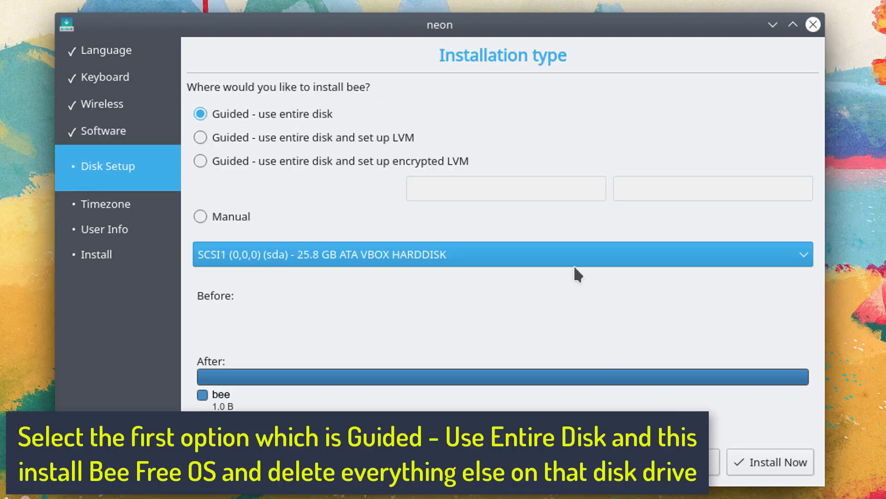
{"action": "left_click", "coordinate": [297, 115]}
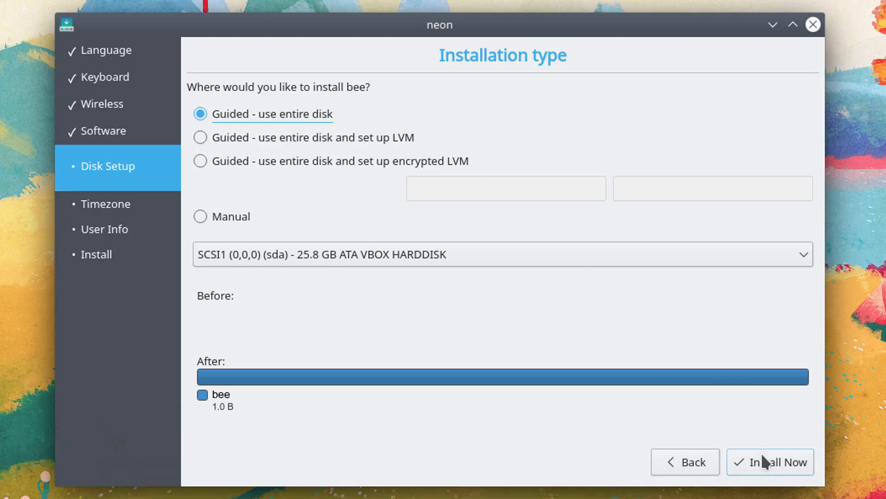
{"action": "left_click", "coordinate": [759, 464]}
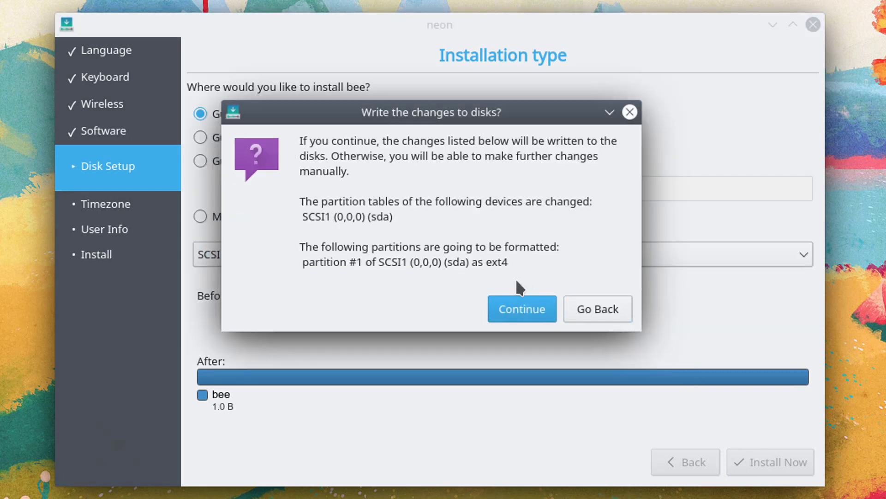
{"action": "left_click", "coordinate": [510, 306]}
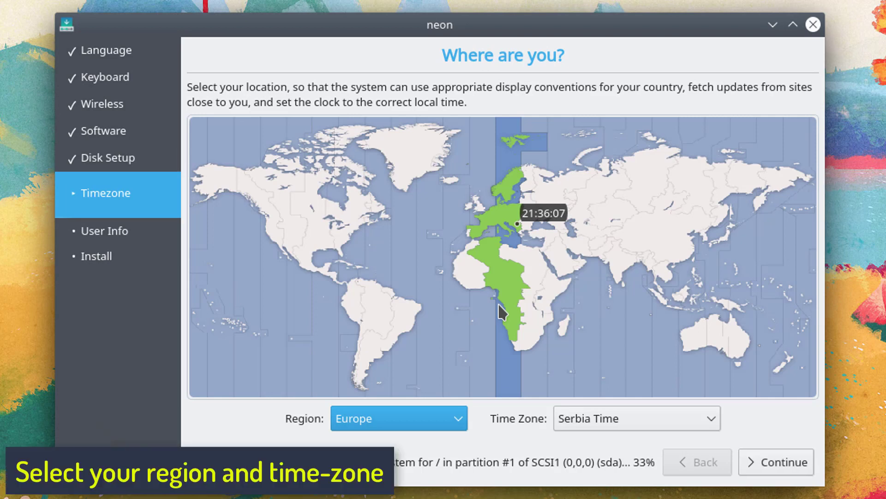
- Set the location to the United States region with Chicago Time and proceed to the user details
{"action": "left_click", "coordinate": [314, 234]}
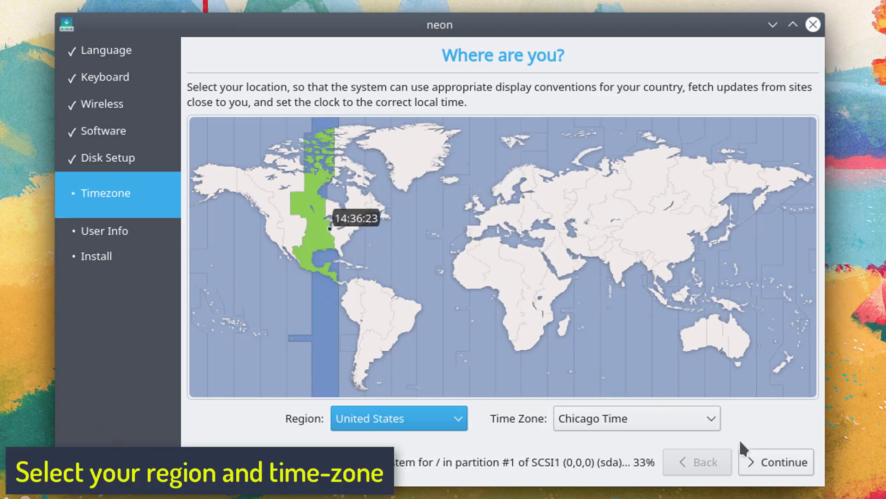
{"action": "left_click", "coordinate": [776, 461]}
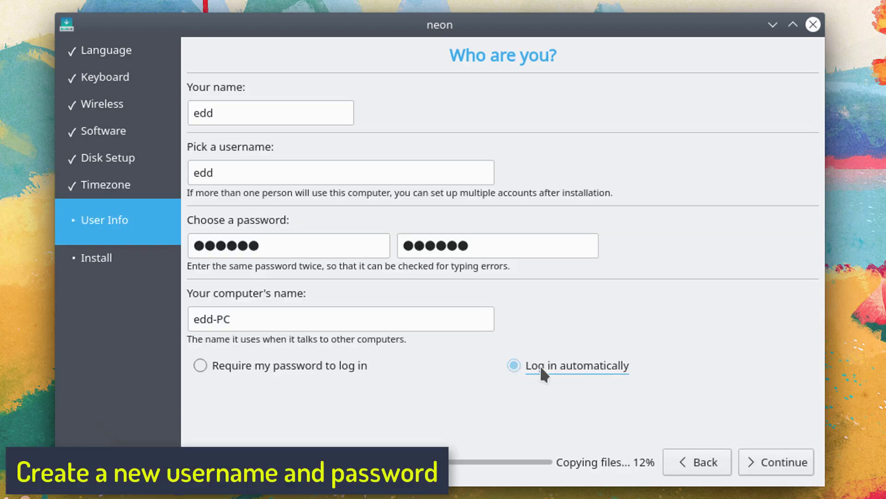
- Submit the user account details with automatic login and restart the computer once the installation finishes
{"action": "left_click", "coordinate": [755, 462]}
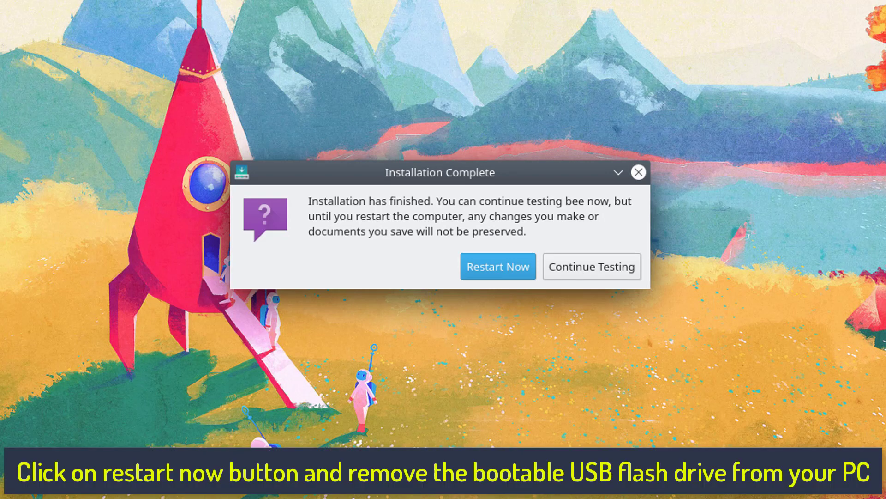
{"action": "left_click", "coordinate": [474, 267]}
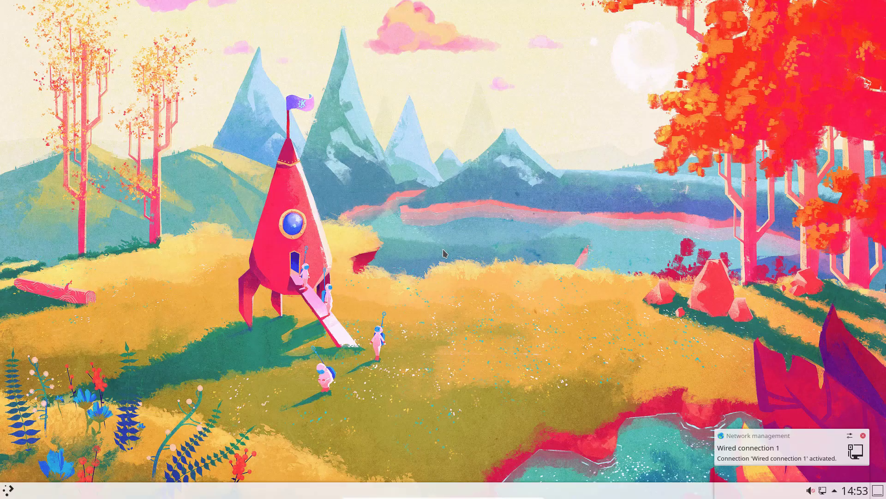
- Open the desktop's wallpaper settings
{"action": "right_click", "coordinate": [333, 374]}
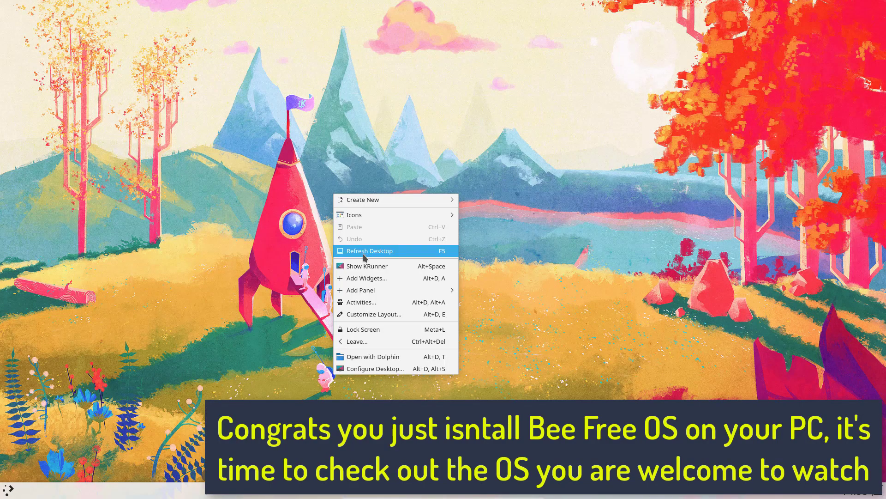
{"action": "left_click", "coordinate": [361, 368]}
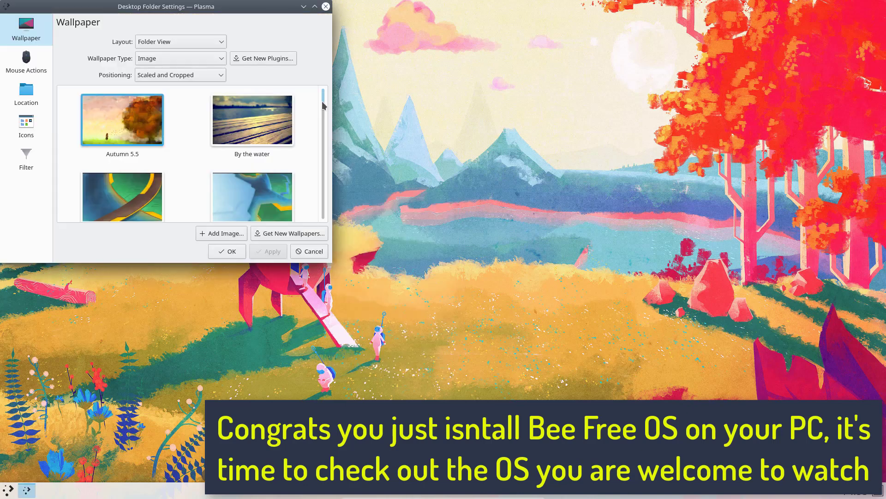
- Try out the summer 1am, Path and orange maple leaf wallpapers on the desktop
{"action": "scroll", "coordinate": [326, 129], "scroll_direction": "down", "scroll_amount": 5}
{"action": "left_click_drag", "start_coordinate": [326, 128], "coordinate": [318, 210]}
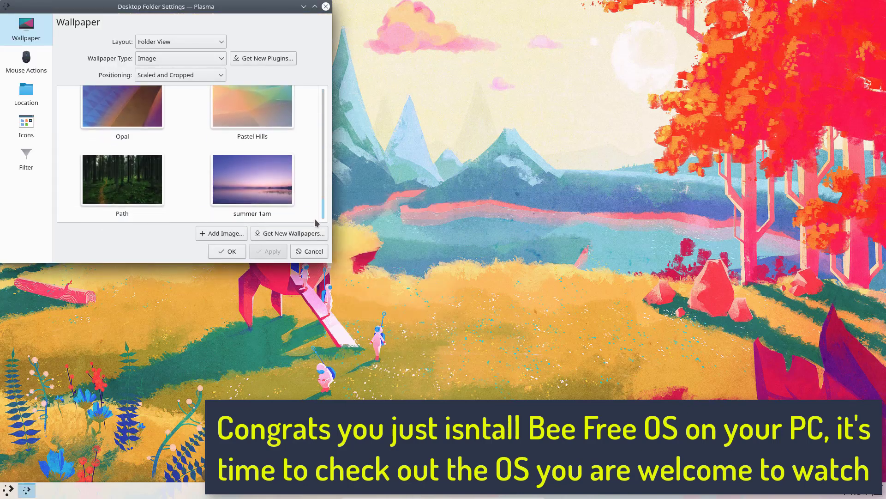
{"action": "left_click", "coordinate": [281, 199]}
{"action": "left_click", "coordinate": [164, 190]}
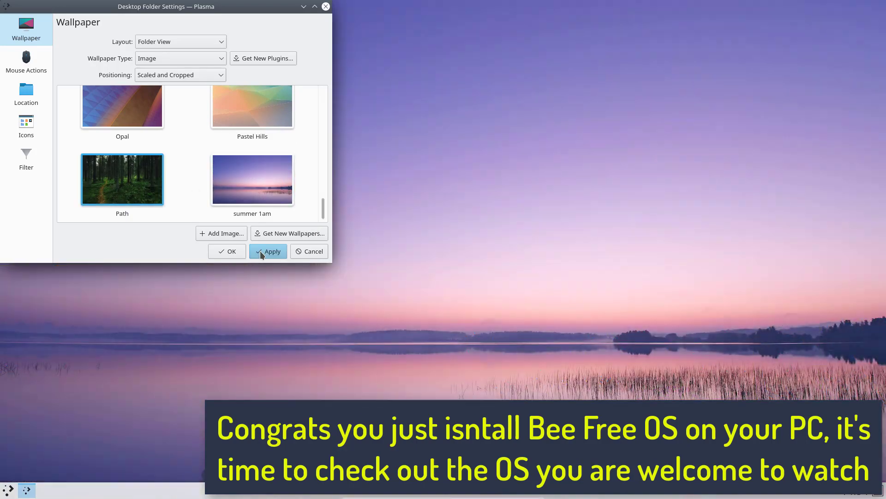
{"action": "left_click", "coordinate": [269, 252]}
{"action": "scroll", "coordinate": [296, 193], "scroll_direction": "up", "scroll_amount": 1}
{"action": "left_click_drag", "start_coordinate": [322, 203], "coordinate": [328, 105]}
{"action": "left_click", "coordinate": [122, 177]}
{"action": "left_click", "coordinate": [268, 251]}
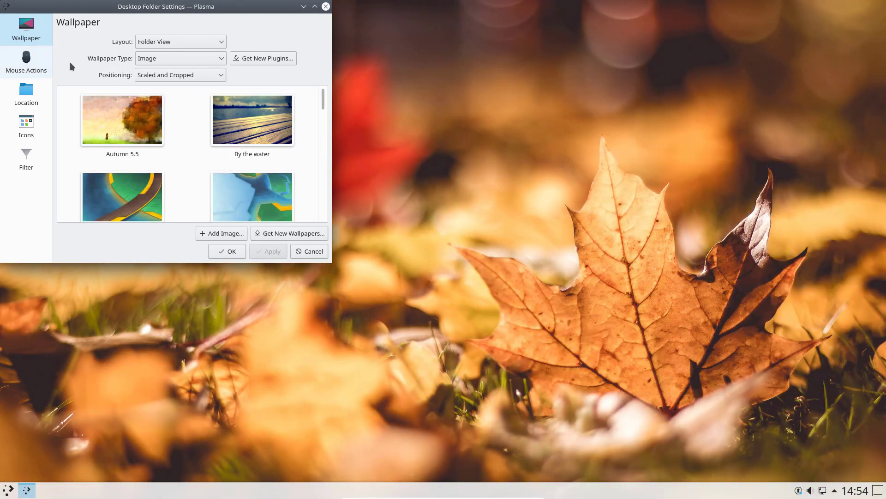
- Set By the water as the desktop wallpaper and leave the wallpaper settings
{"action": "left_click", "coordinate": [252, 121]}
{"action": "left_click", "coordinate": [262, 250]}
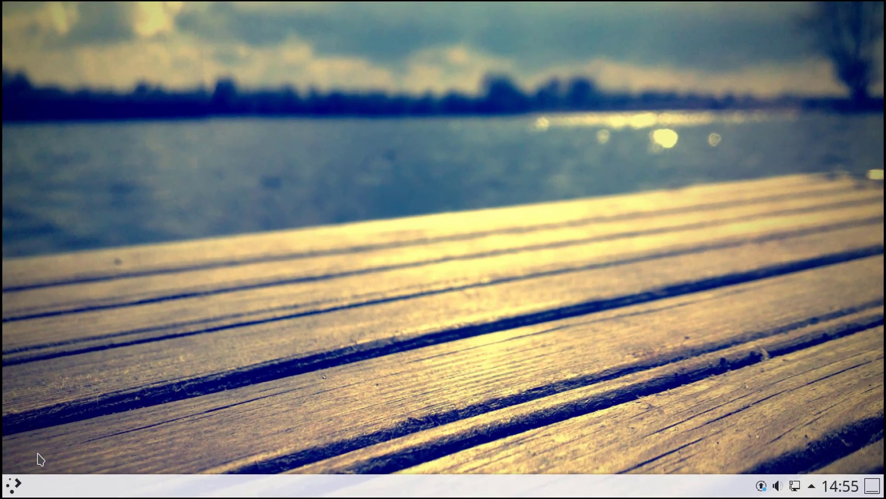
- Examine the Settings and Games categories in the application launcher
{"action": "left_click", "coordinate": [13, 484]}
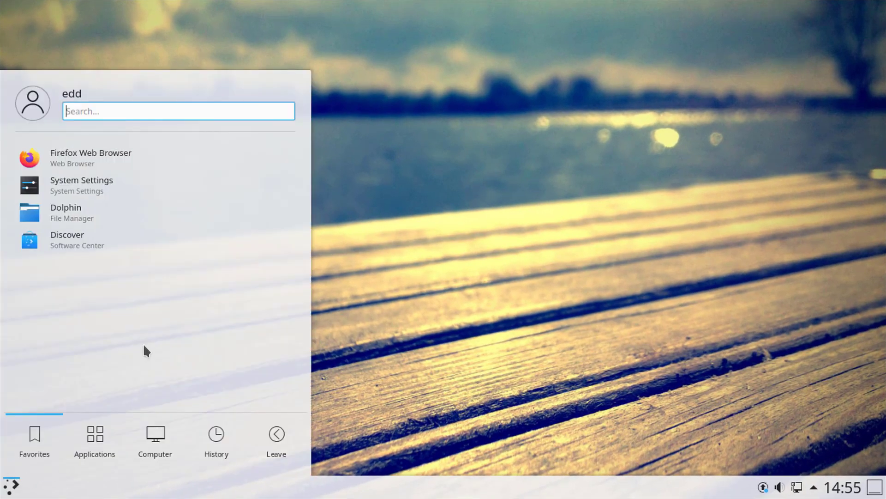
{"action": "left_click", "coordinate": [88, 432]}
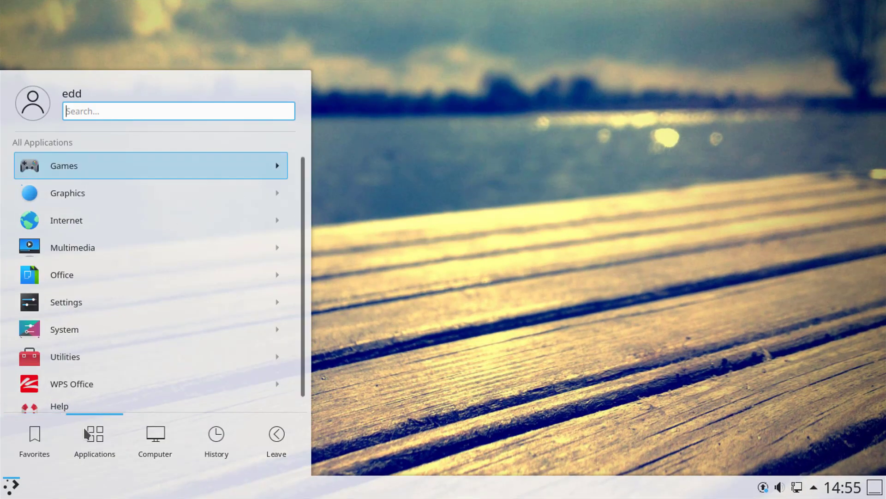
{"action": "left_click", "coordinate": [122, 299]}
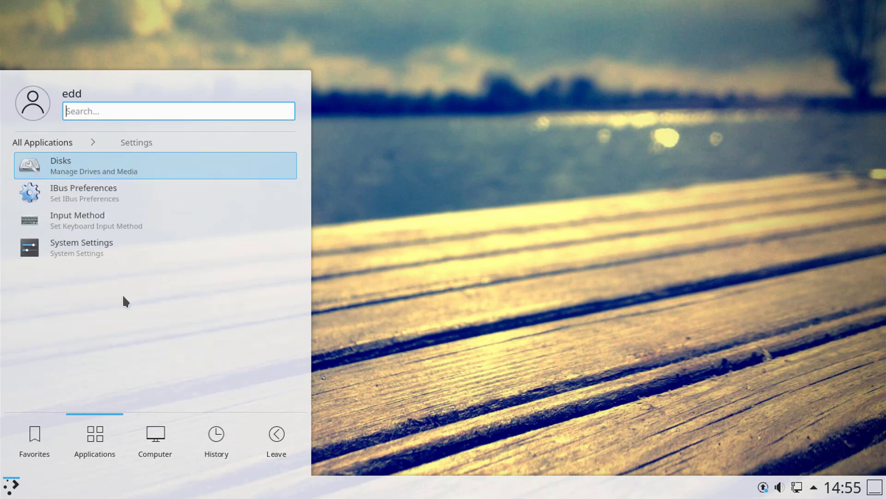
{"action": "left_click", "coordinate": [42, 142]}
{"action": "left_click", "coordinate": [86, 164]}
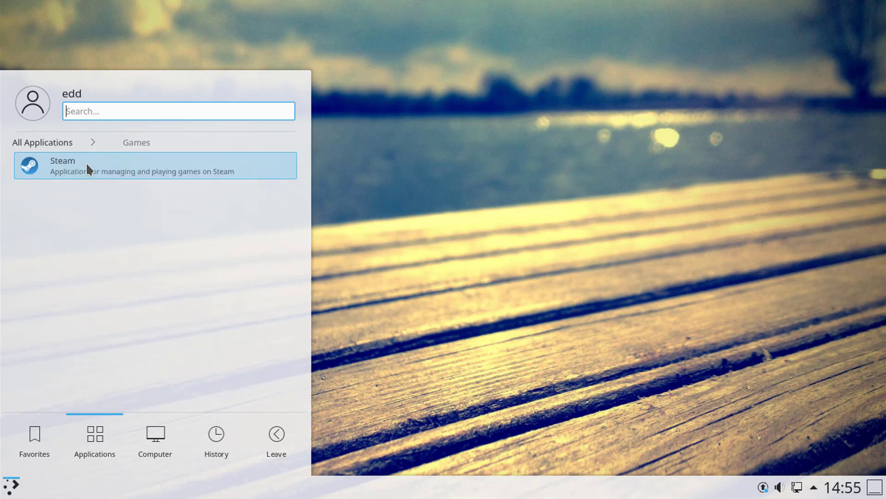
- Examine the Multimedia and System categories in the application launcher
{"action": "left_click", "coordinate": [57, 143]}
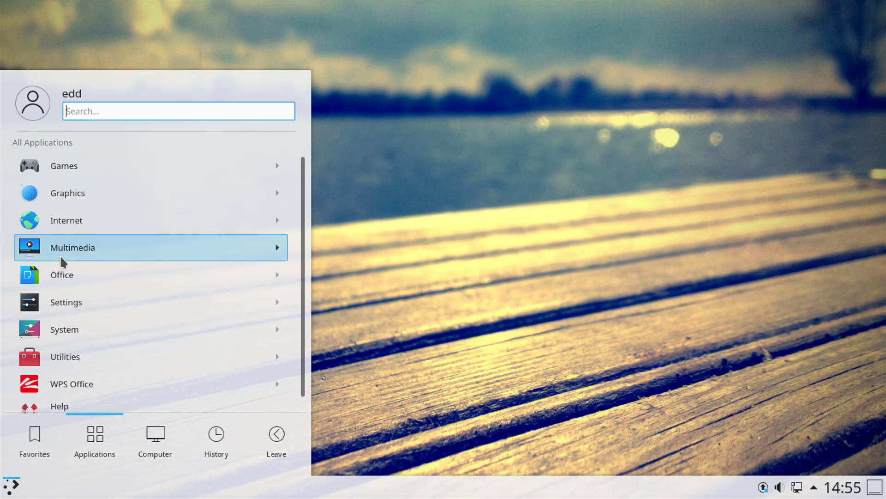
{"action": "left_click", "coordinate": [60, 253]}
{"action": "left_click", "coordinate": [56, 139]}
{"action": "scroll", "coordinate": [73, 296], "scroll_direction": "down", "scroll_amount": 1}
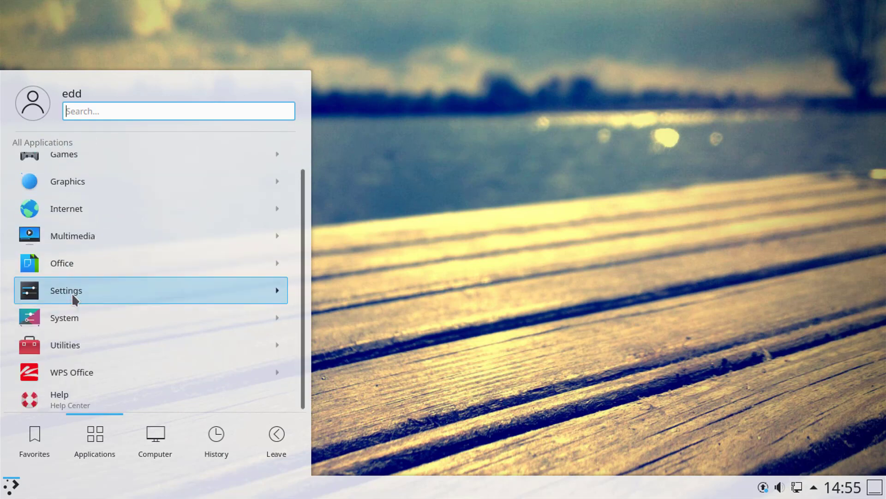
{"action": "left_click", "coordinate": [76, 310]}
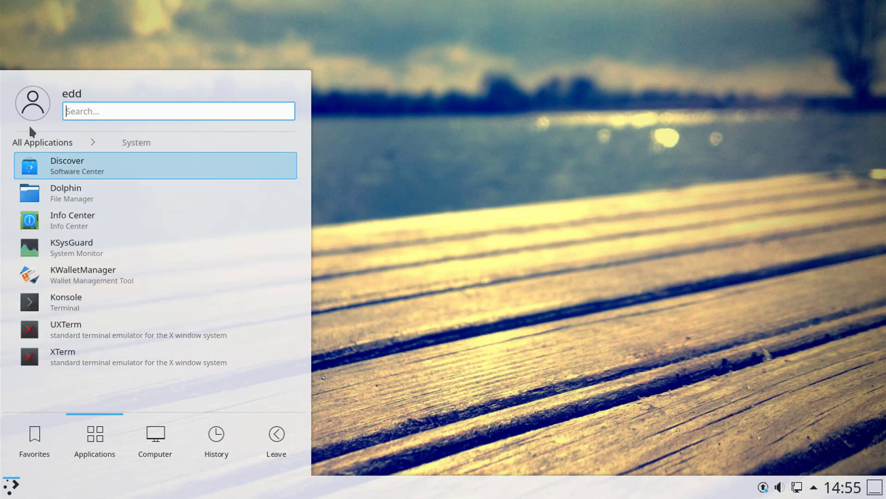
{"action": "left_click", "coordinate": [34, 141]}
- Open System Settings and apply the Breeze Dark global theme
{"action": "left_click", "coordinate": [73, 299]}
{"action": "left_click", "coordinate": [74, 249]}
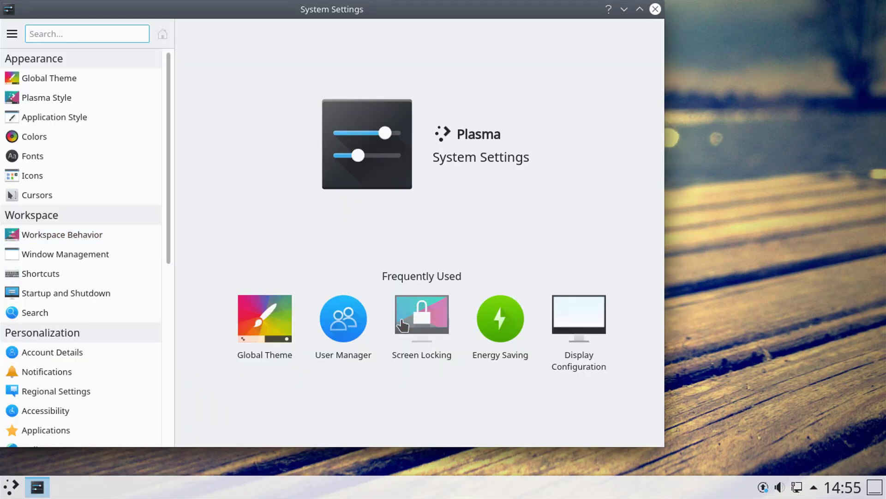
{"action": "left_click", "coordinate": [258, 325]}
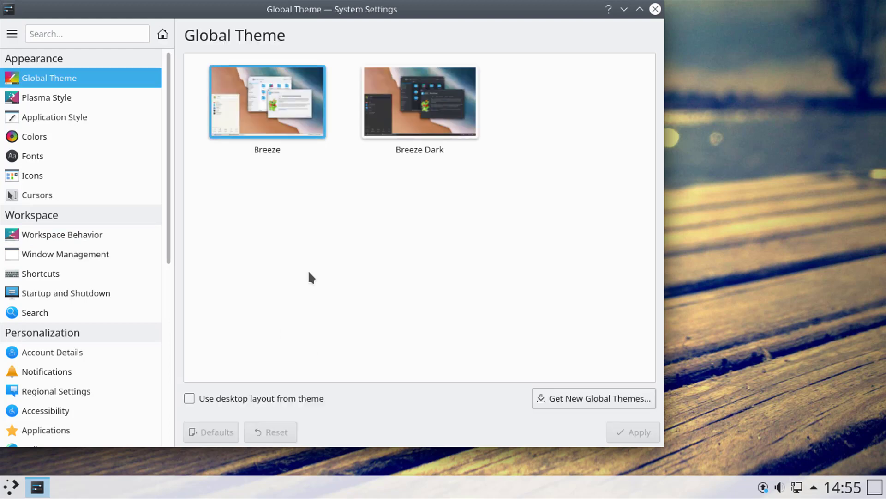
{"action": "left_click", "coordinate": [409, 120]}
{"action": "left_click", "coordinate": [633, 433]}
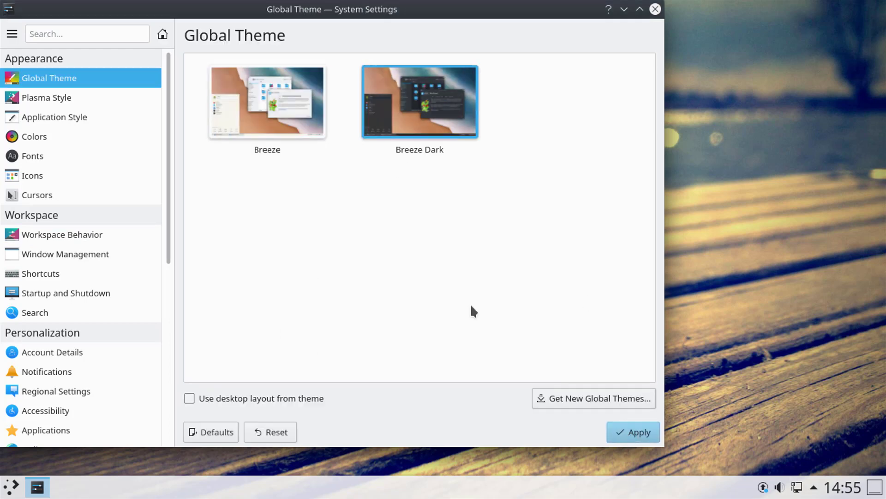
- Apply the Oxygen Plasma style
{"action": "left_click", "coordinate": [44, 98]}
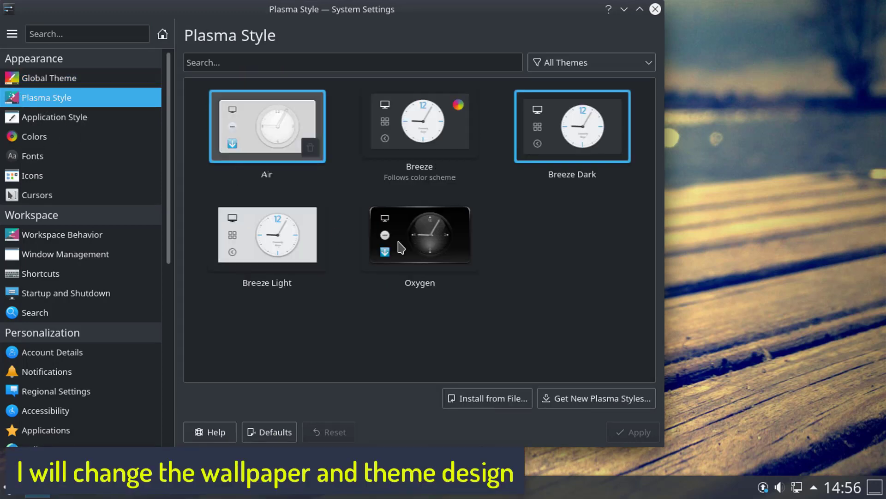
{"action": "left_click", "coordinate": [400, 248]}
{"action": "left_click", "coordinate": [634, 432]}
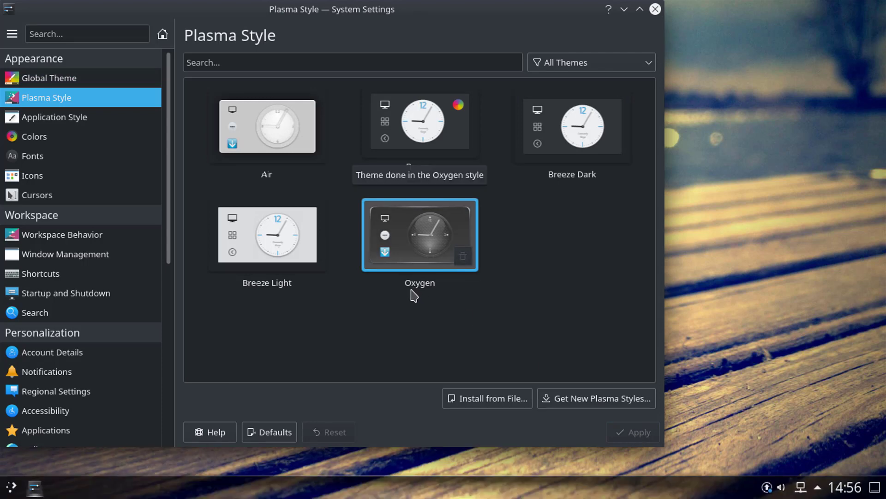
- Review the font settings, including anti-aliasing and hinting, and close System Settings without applying changes there
{"action": "left_click", "coordinate": [34, 135]}
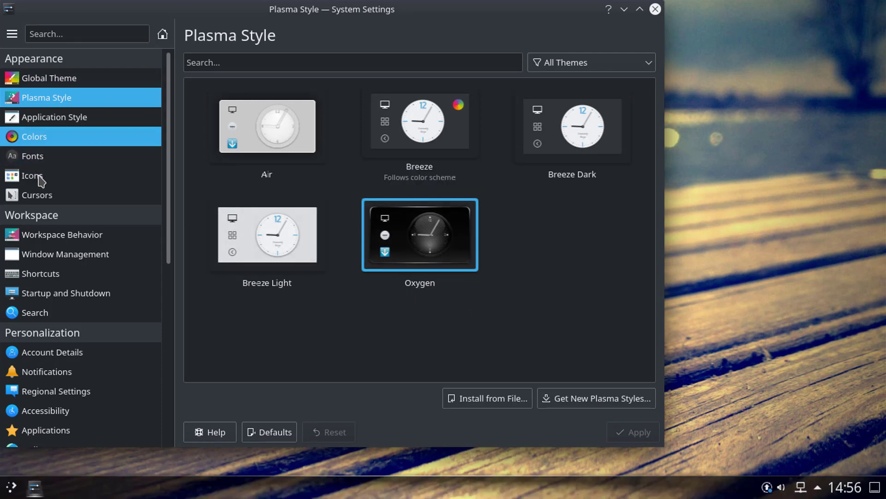
{"action": "left_click", "coordinate": [48, 156]}
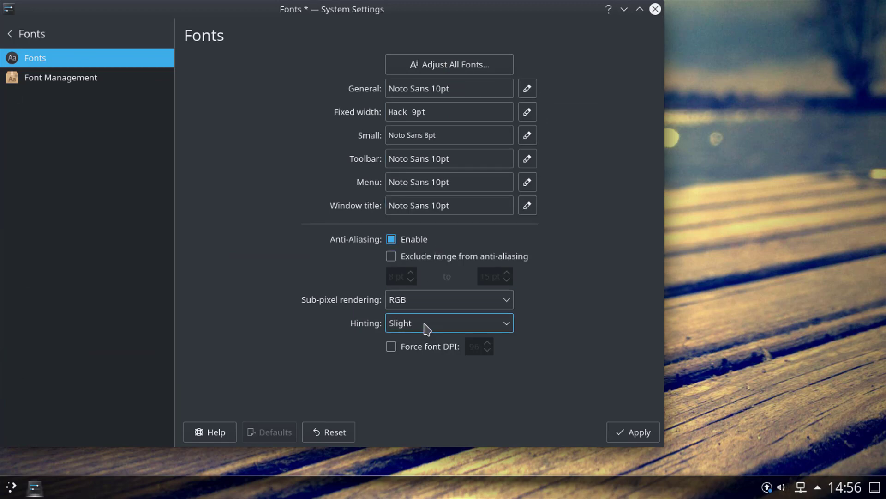
{"action": "left_click", "coordinate": [14, 33]}
{"action": "scroll", "coordinate": [32, 231], "scroll_direction": "down", "scroll_amount": 1}
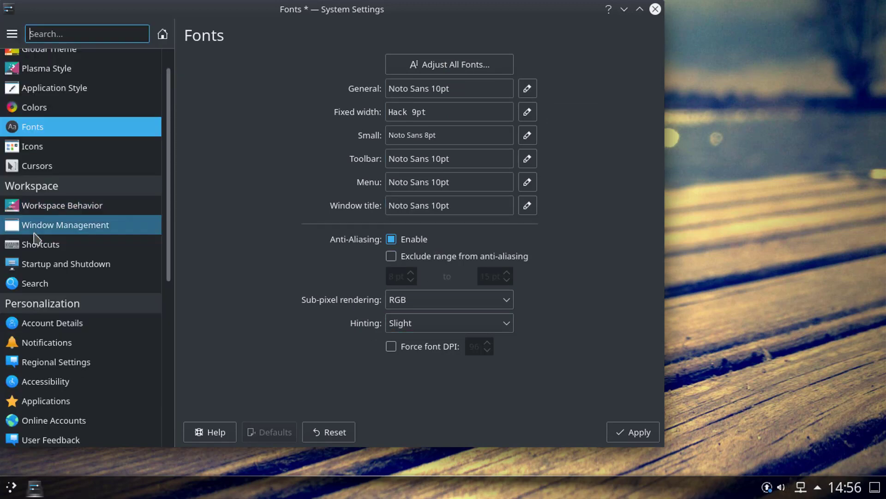
{"action": "left_click", "coordinate": [655, 10]}
{"action": "left_click", "coordinate": [307, 230]}
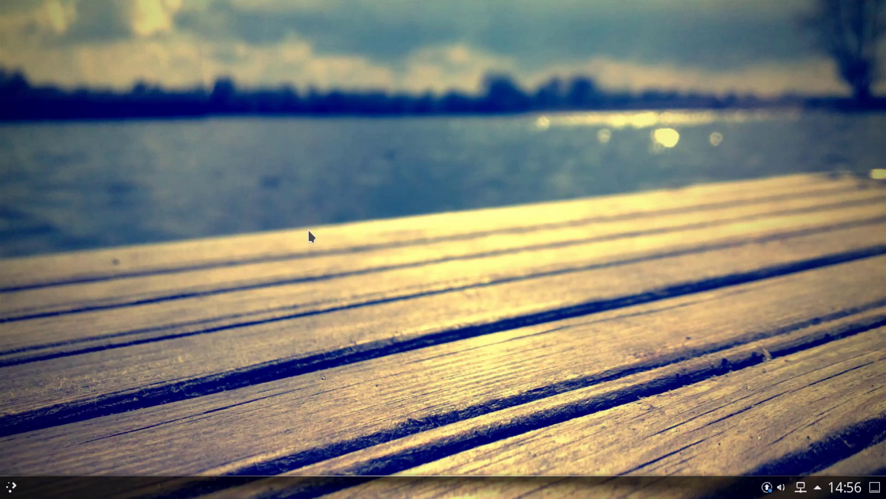
- Launch Firefox from the application launcher and go to youtube.com
{"action": "left_click", "coordinate": [13, 487]}
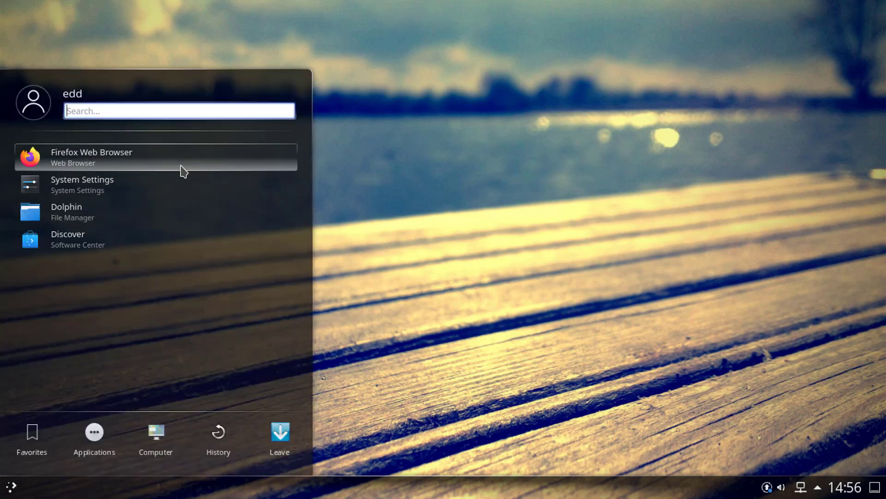
{"action": "left_click", "coordinate": [180, 166]}
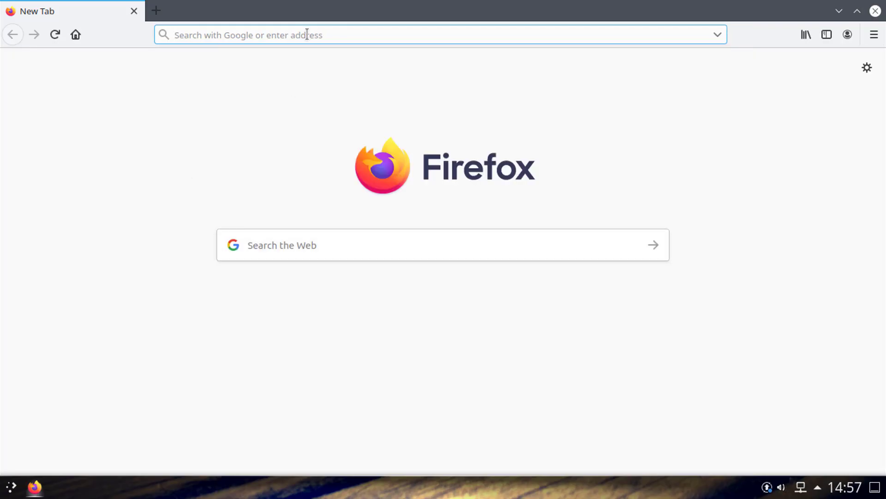
{"action": "type", "text": "youtube.com"}
{"action": "key", "text": "Return"}
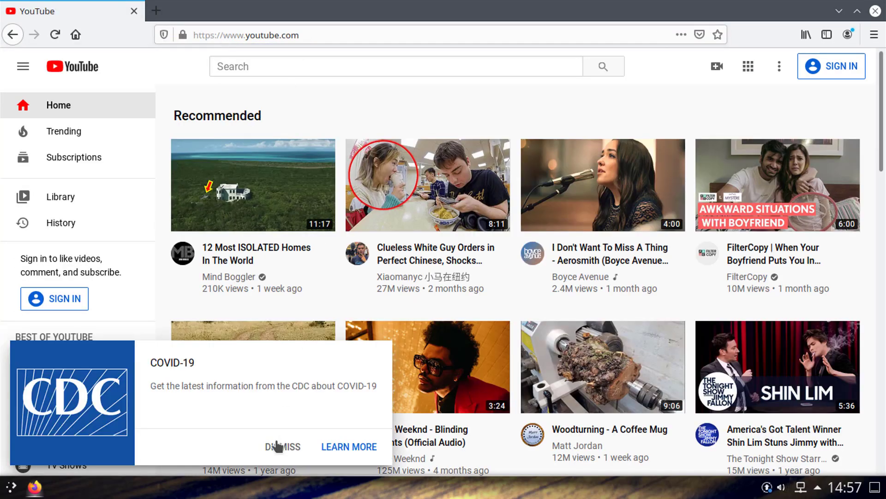
- Dismiss the COVID-19 notice on YouTube and close Firefox
{"action": "left_click", "coordinate": [278, 446]}
{"action": "left_click", "coordinate": [362, 36]}
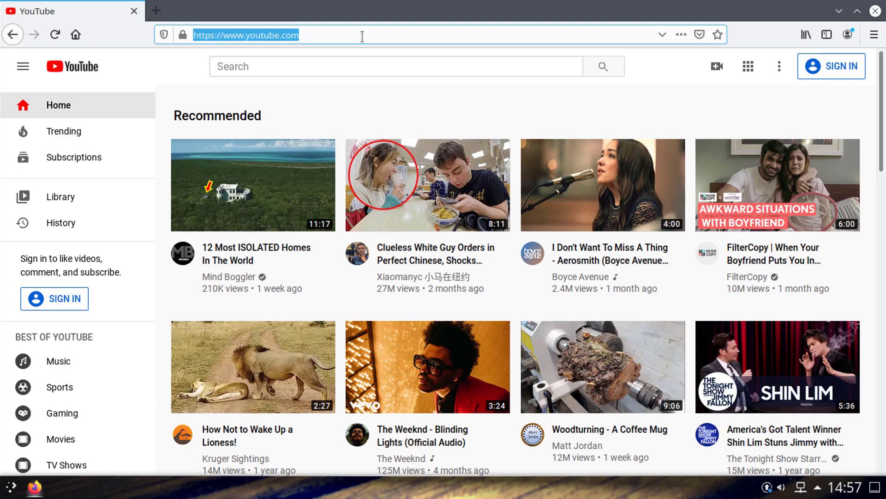
{"action": "left_click", "coordinate": [875, 12]}
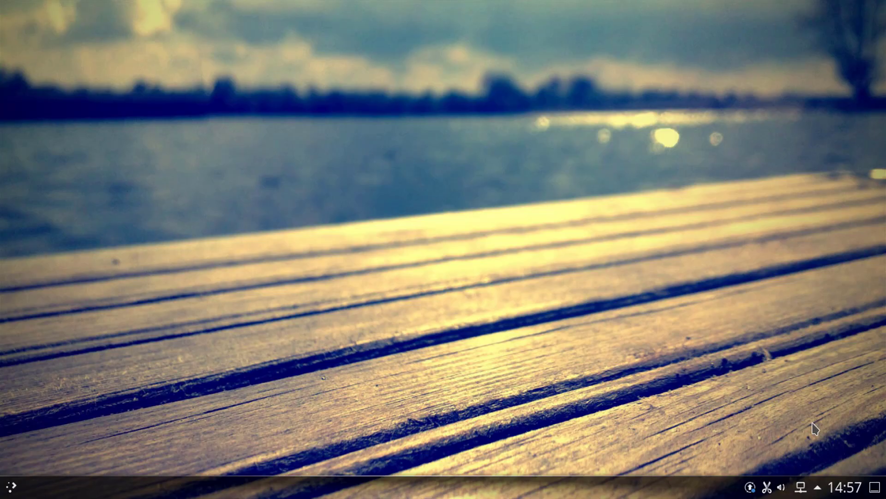
- Look over the Show Desktop options and the system tray's hidden items and network connections
{"action": "right_click", "coordinate": [876, 490]}
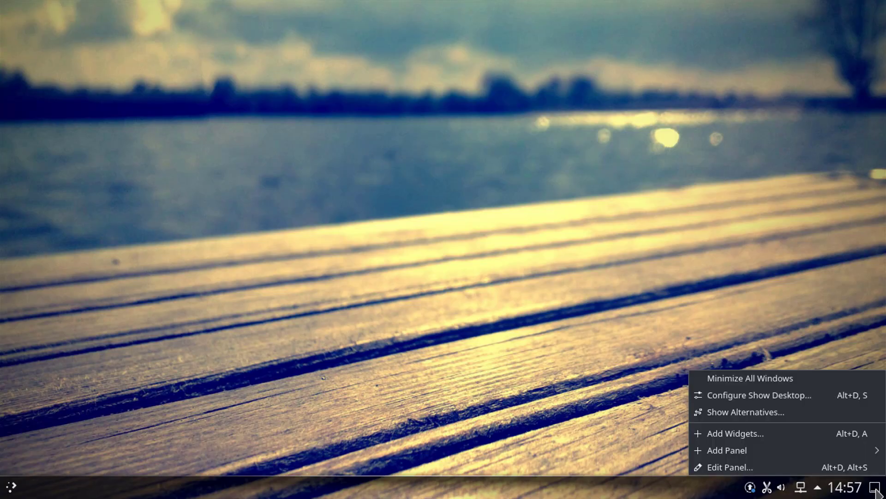
{"action": "left_click", "coordinate": [587, 379]}
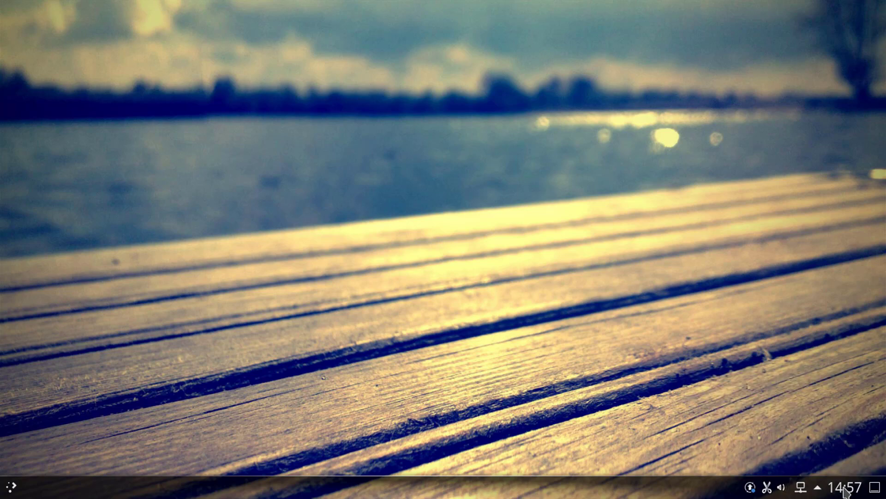
{"action": "left_click", "coordinate": [817, 488]}
{"action": "left_click", "coordinate": [815, 488]}
{"action": "left_click", "coordinate": [805, 492]}
{"action": "left_click", "coordinate": [804, 492]}
- Set both the speaker and microphone volumes to 50% in the audio controls
{"action": "left_click", "coordinate": [787, 491]}
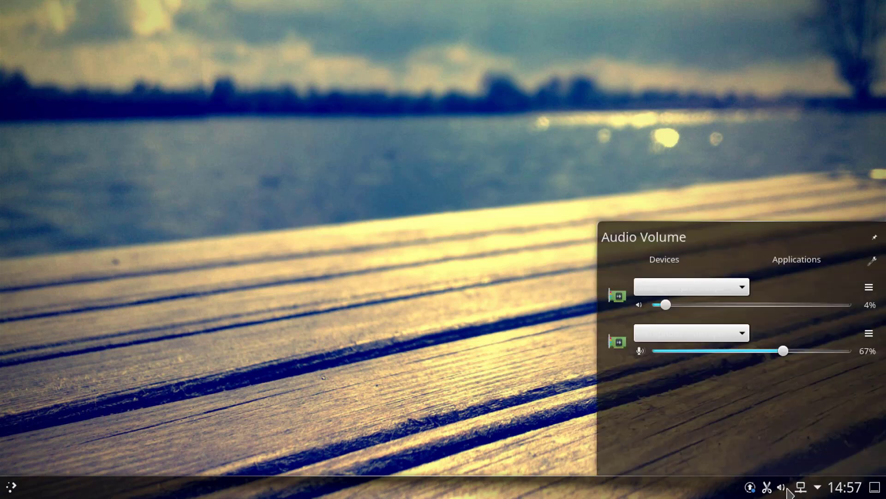
{"action": "left_click_drag", "start_coordinate": [713, 307], "coordinate": [769, 314]}
{"action": "left_click", "coordinate": [752, 352]}
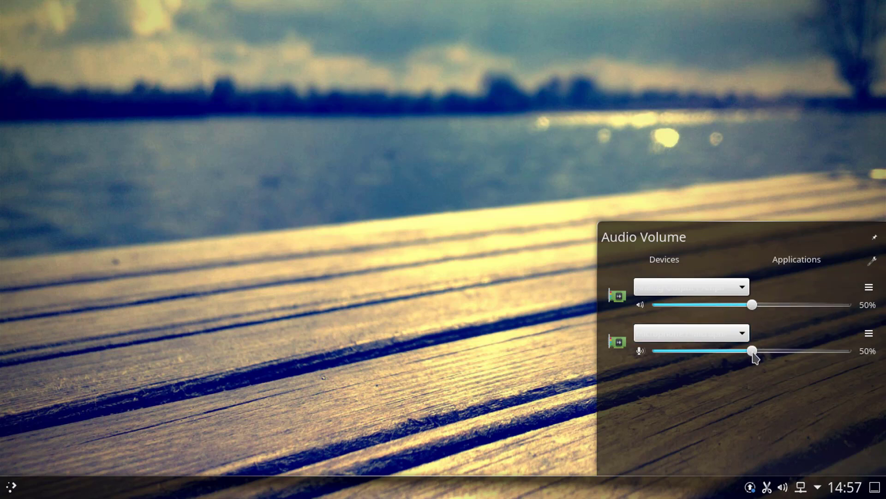
{"action": "left_click", "coordinate": [429, 354]}
- View the clipboard history and the Applications and Computer sections of the application launcher
{"action": "left_click", "coordinate": [767, 487]}
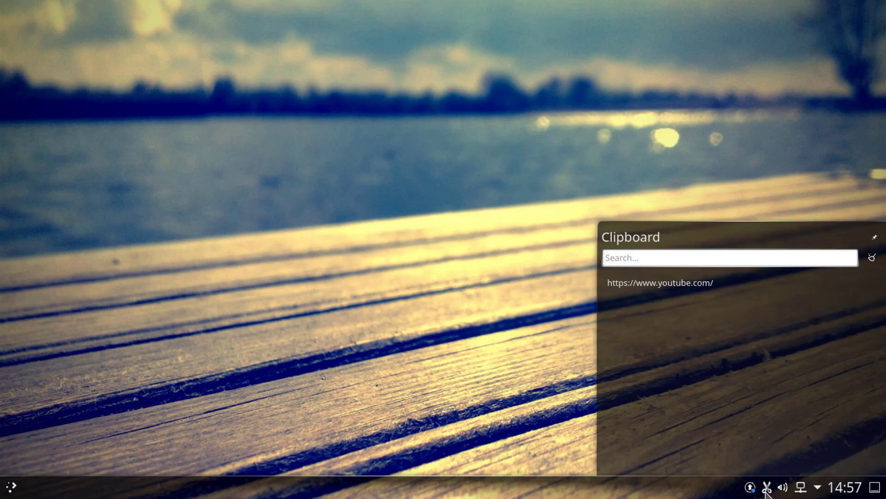
{"action": "left_click", "coordinate": [2, 493]}
{"action": "left_click", "coordinate": [86, 444]}
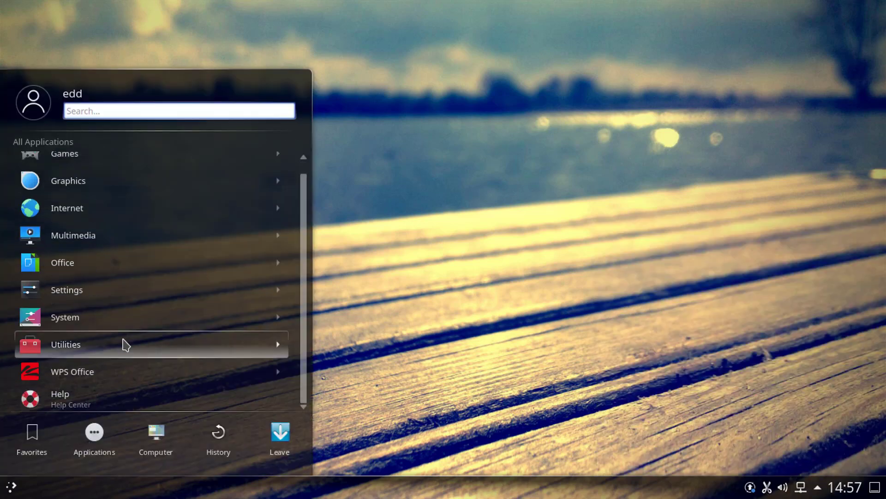
{"action": "left_click", "coordinate": [157, 442]}
{"action": "scroll", "coordinate": [144, 340], "scroll_direction": "down", "scroll_amount": 3}
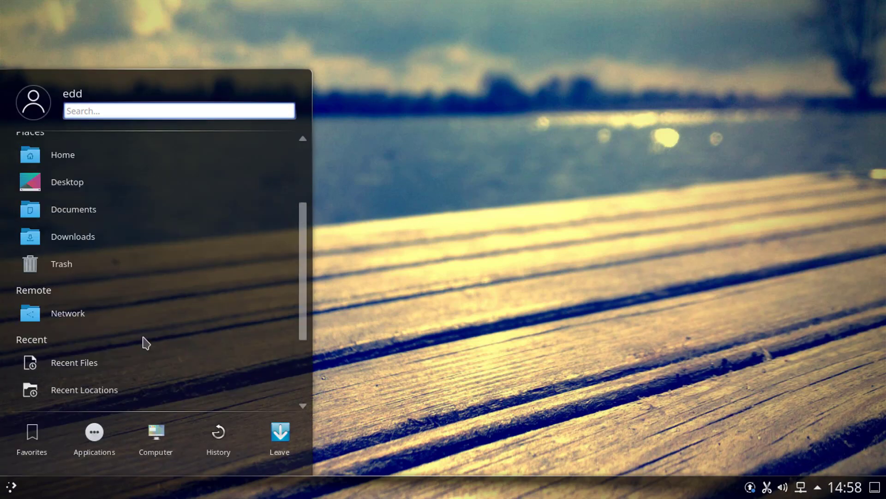
- Open Info Center, view the system and memory information, and close it
{"action": "scroll", "coordinate": [103, 230], "scroll_direction": "up", "scroll_amount": 3}
{"action": "left_click", "coordinate": [104, 231]}
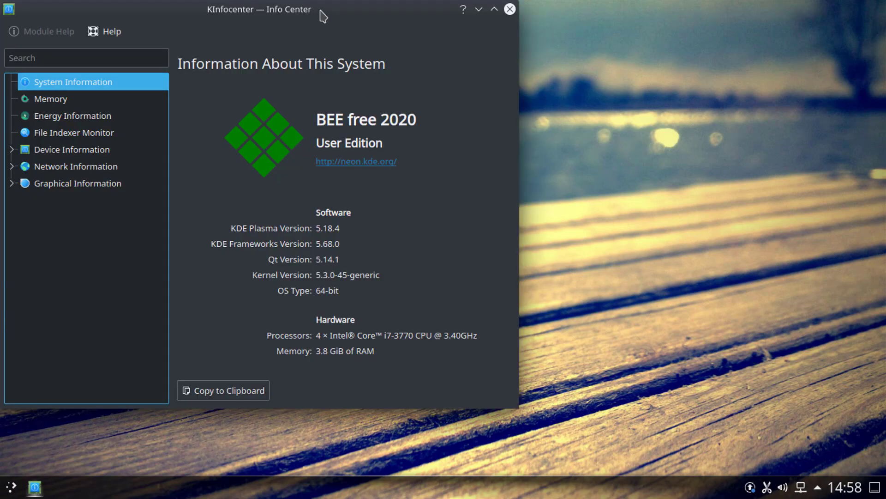
{"action": "left_click_drag", "start_coordinate": [323, 16], "coordinate": [485, 55]}
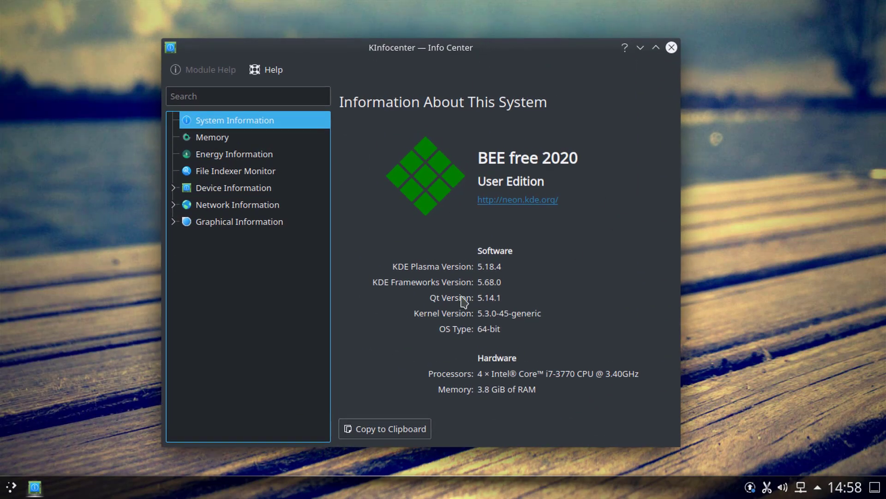
{"action": "left_click", "coordinate": [226, 138]}
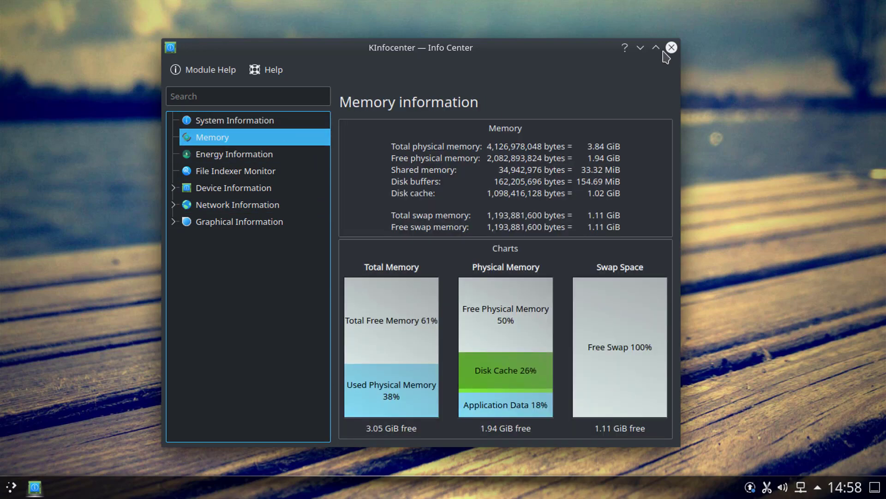
{"action": "left_click", "coordinate": [670, 48]}
- Launch WPS Office from the application launcher, accept its license agreement, and close the program
{"action": "left_click", "coordinate": [6, 484]}
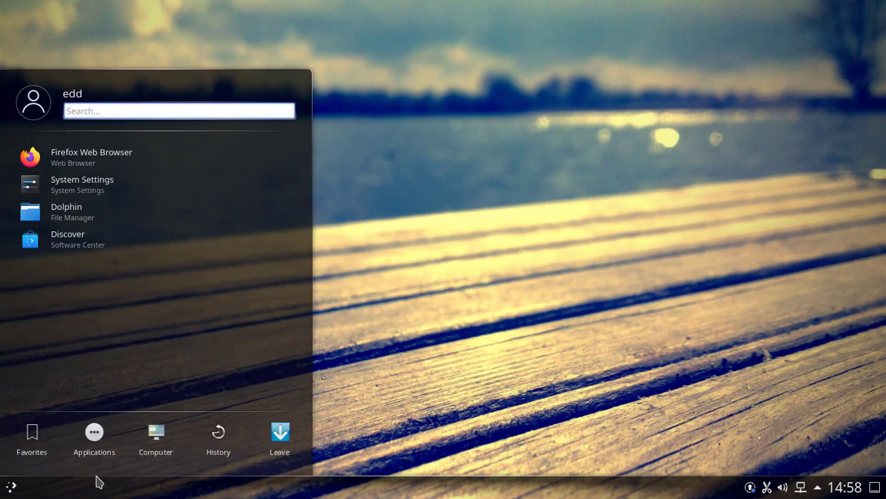
{"action": "mouse_move", "coordinate": [218, 439]}
{"action": "left_click", "coordinate": [93, 254]}
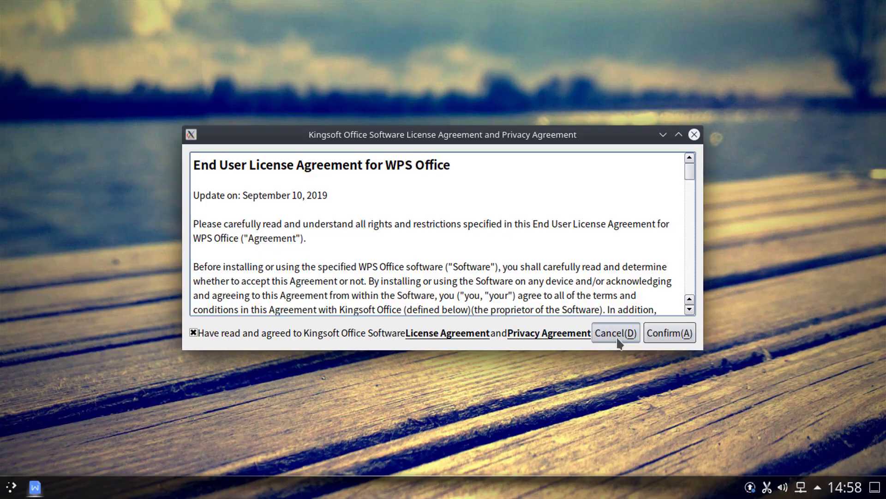
{"action": "left_click", "coordinate": [669, 333]}
{"action": "left_click", "coordinate": [880, 15]}
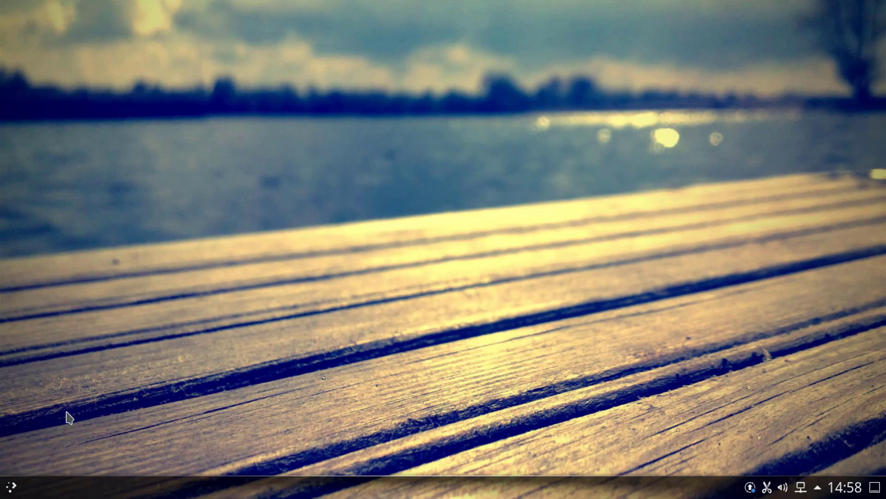
- Open GNU Image Manipulation Program from the Graphics category, view its workspace, and close it
{"action": "left_click", "coordinate": [11, 487]}
{"action": "mouse_move", "coordinate": [95, 436]}
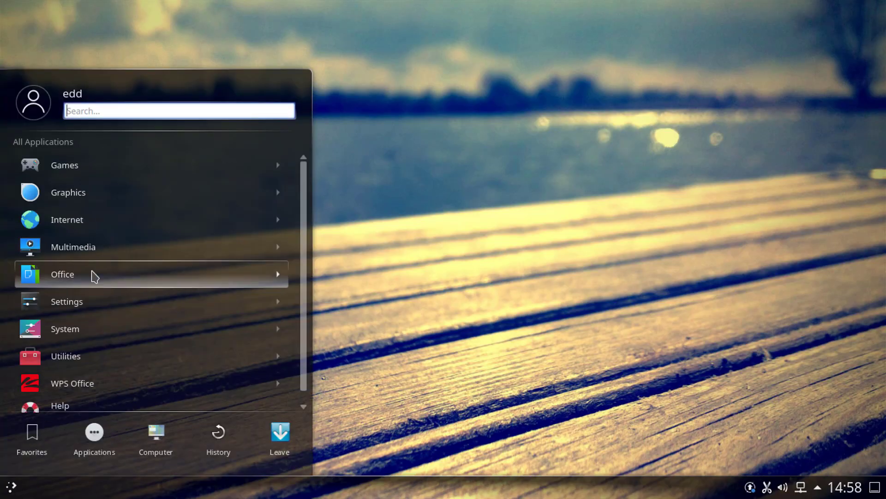
{"action": "left_click", "coordinate": [122, 202]}
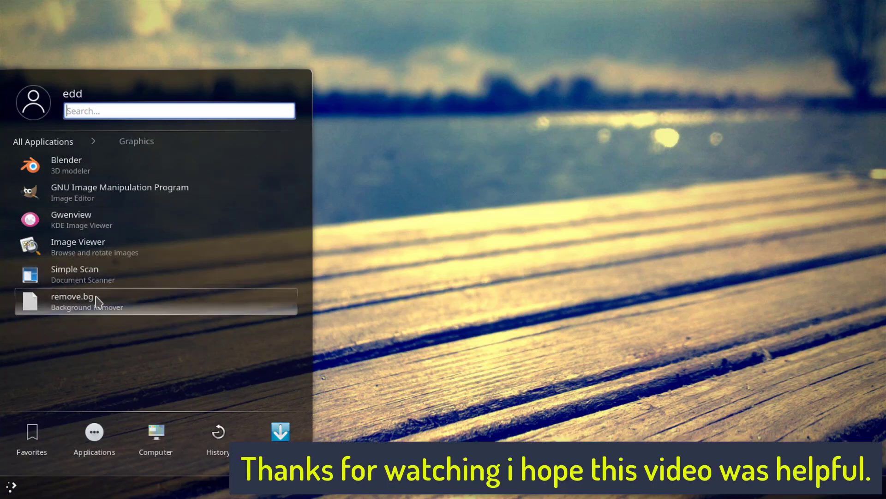
{"action": "left_click", "coordinate": [105, 192]}
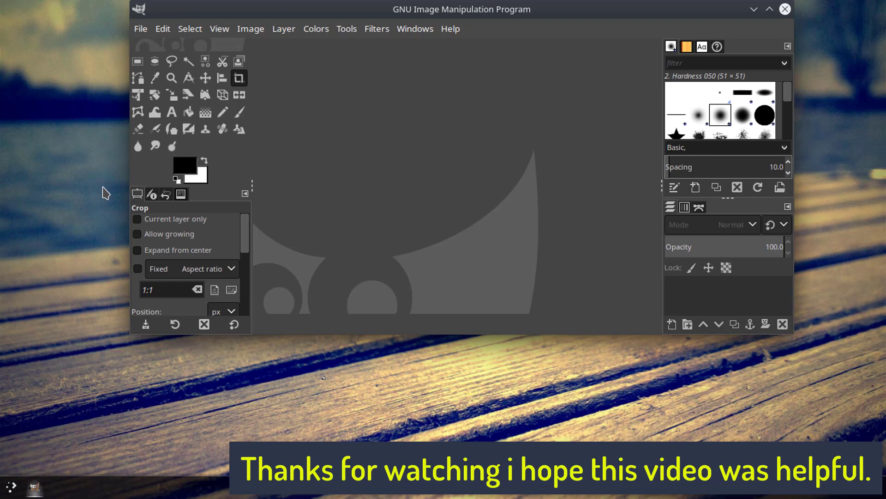
{"action": "left_click", "coordinate": [785, 11]}
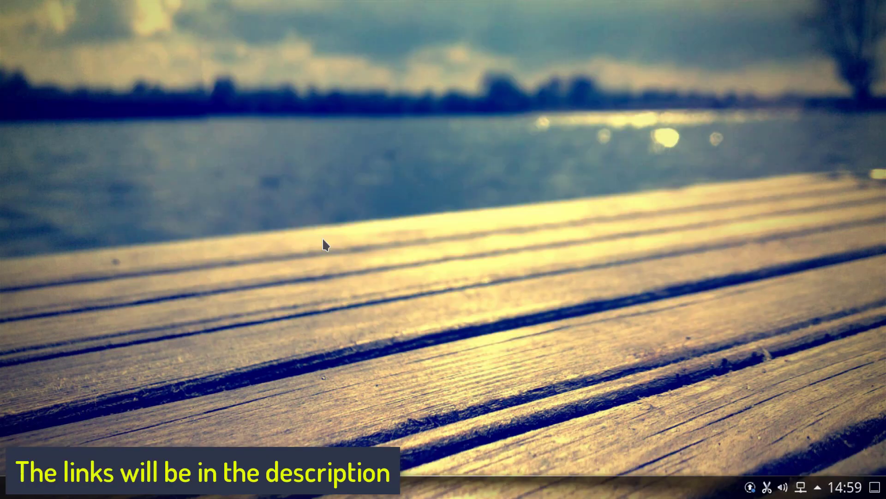
- Leave the session using the application launcher's Leave options
{"action": "left_click", "coordinate": [10, 495]}
{"action": "left_click", "coordinate": [280, 429]}
{"action": "left_click", "coordinate": [107, 339]}
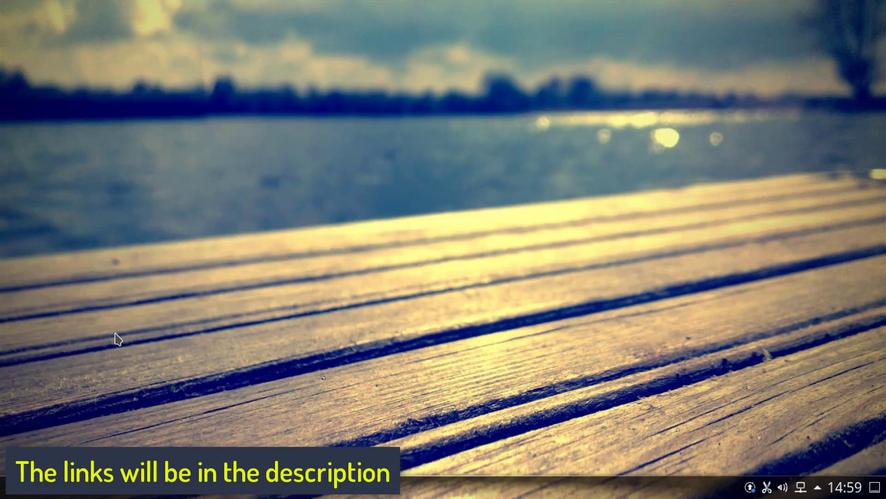